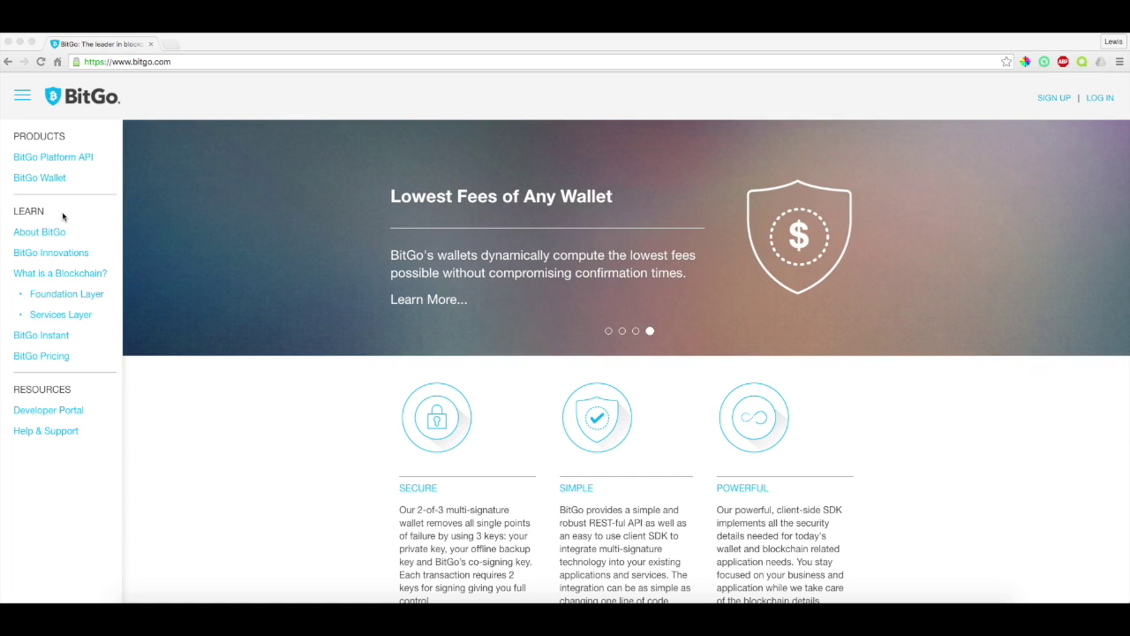
- Open the About BitGo page from the website's Learn section
click(55, 231)
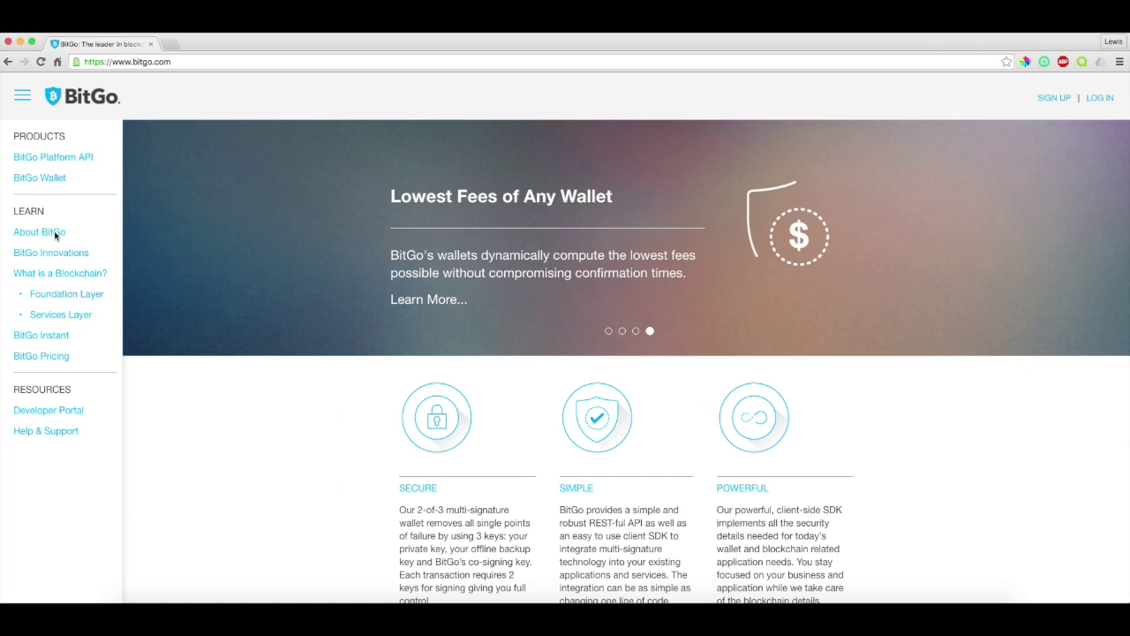
click(53, 235)
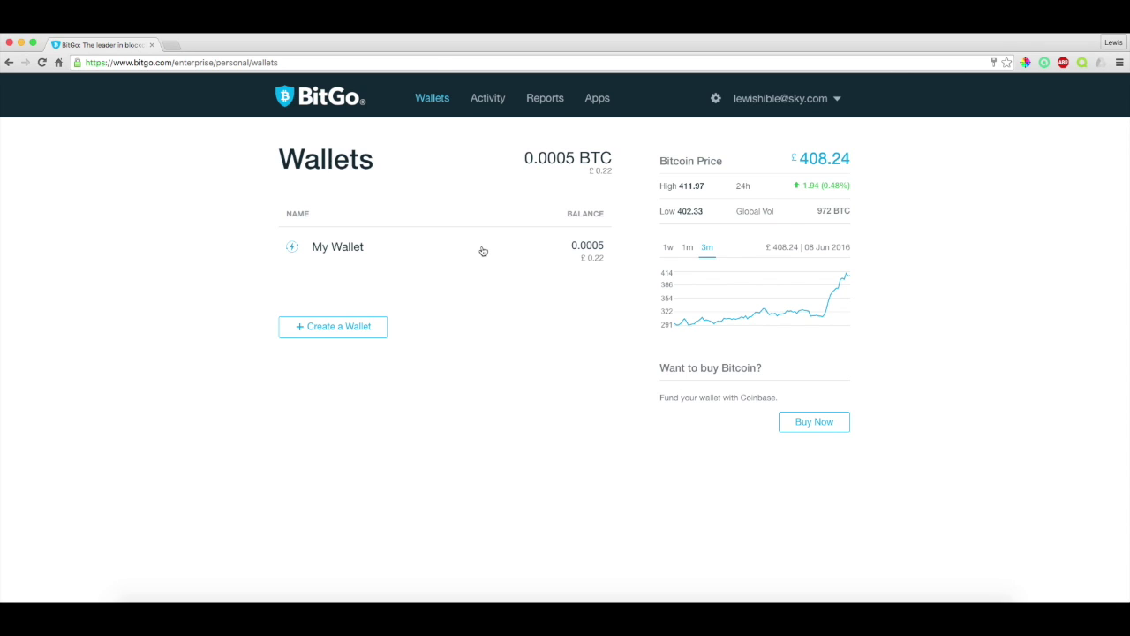
- Open My Wallet and review its full transaction history of sent and received payments
click(483, 251)
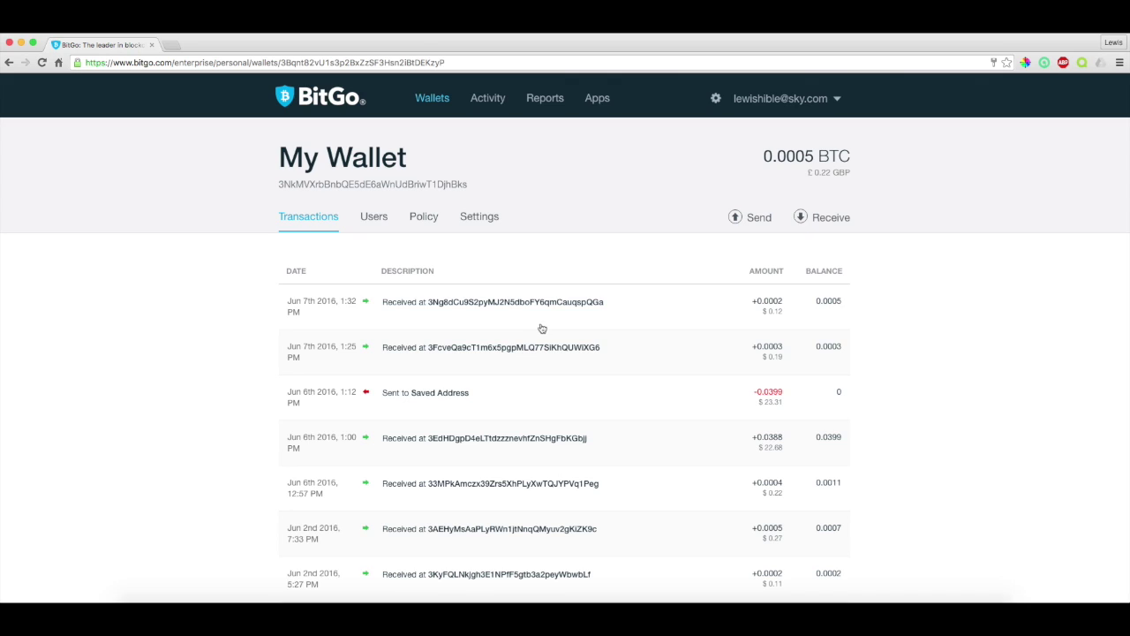
scroll(557, 331, down, 1)
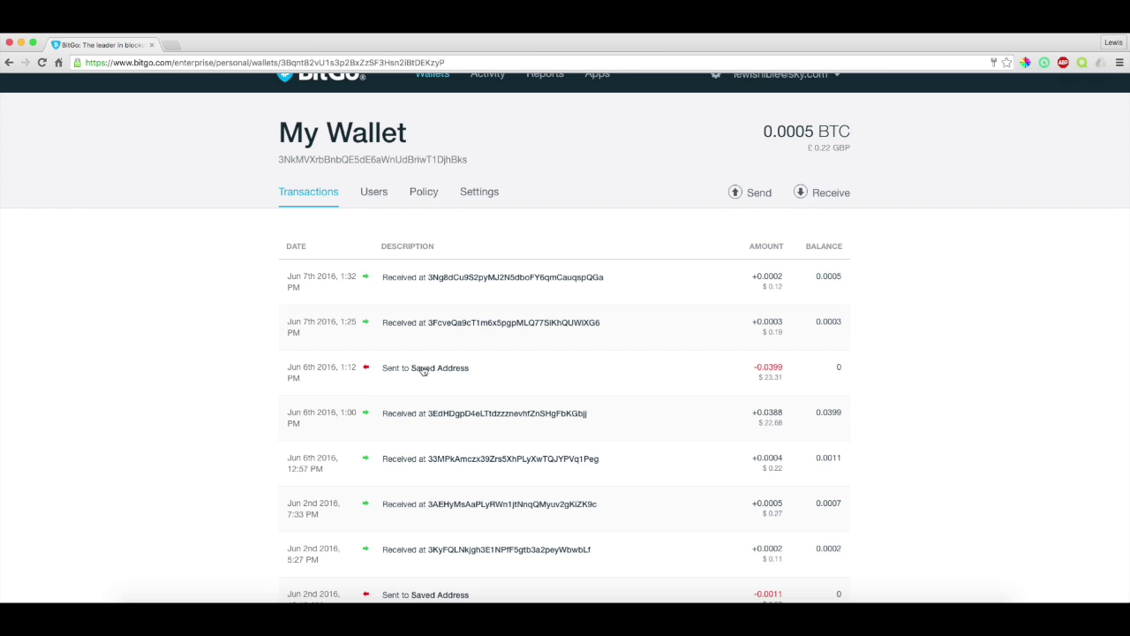
scroll(556, 353, down, 5)
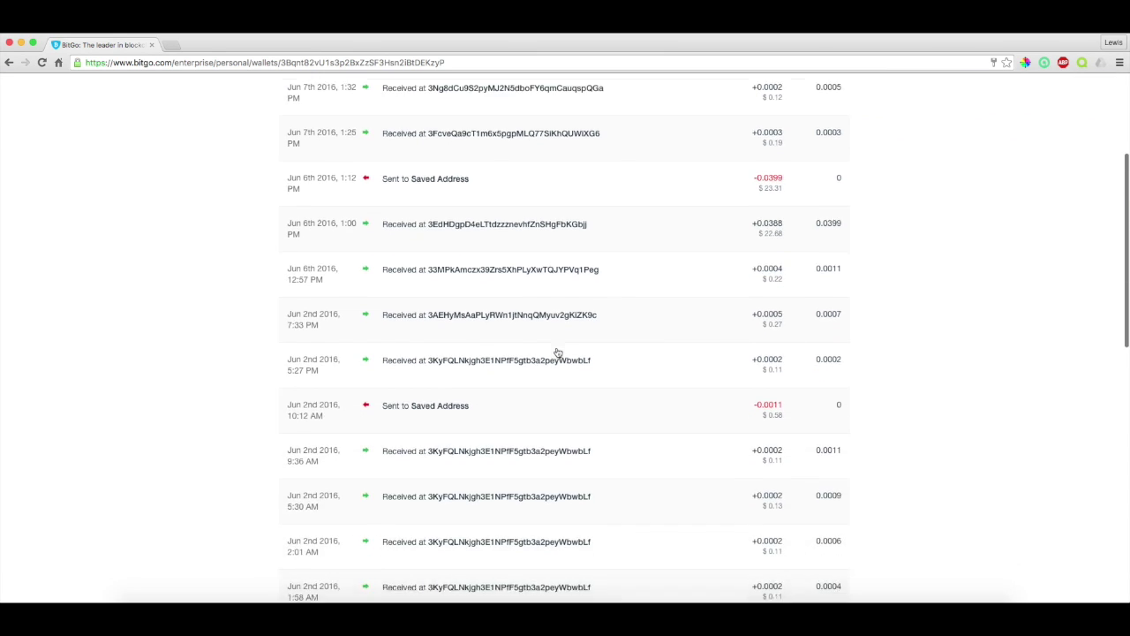
scroll(557, 352, down, 14)
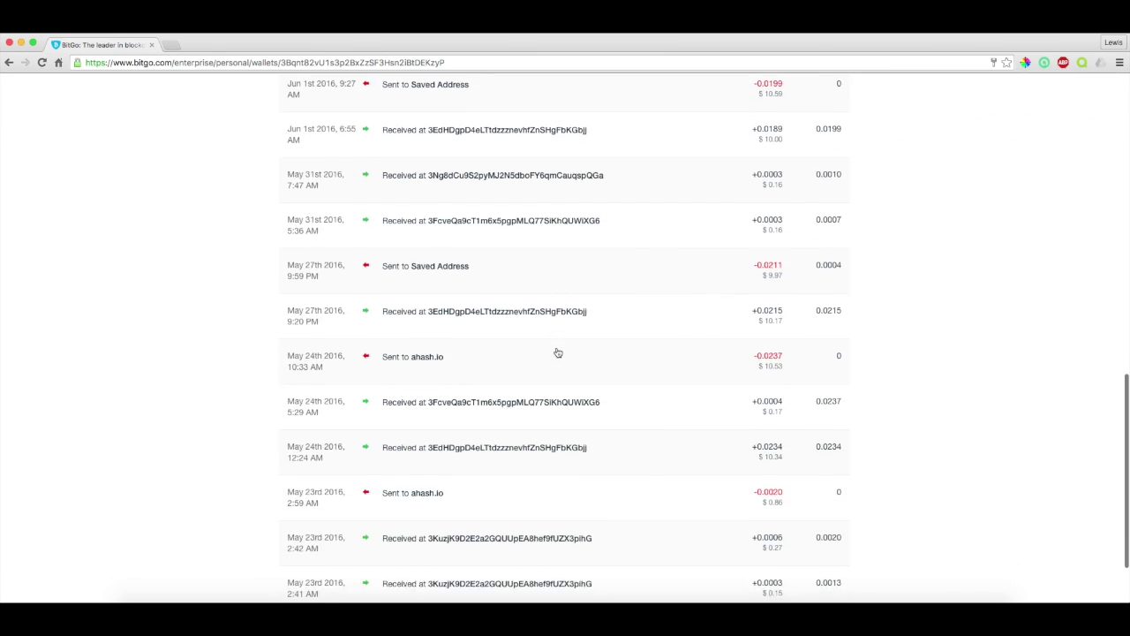
scroll(558, 352, down, 11)
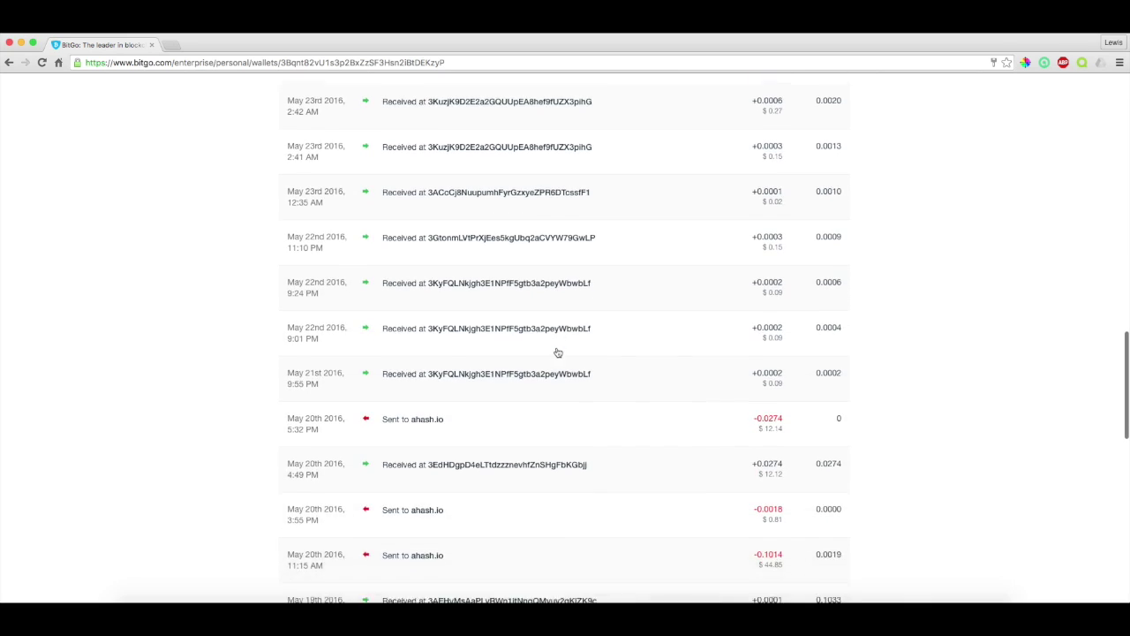
scroll(557, 353, up, 20)
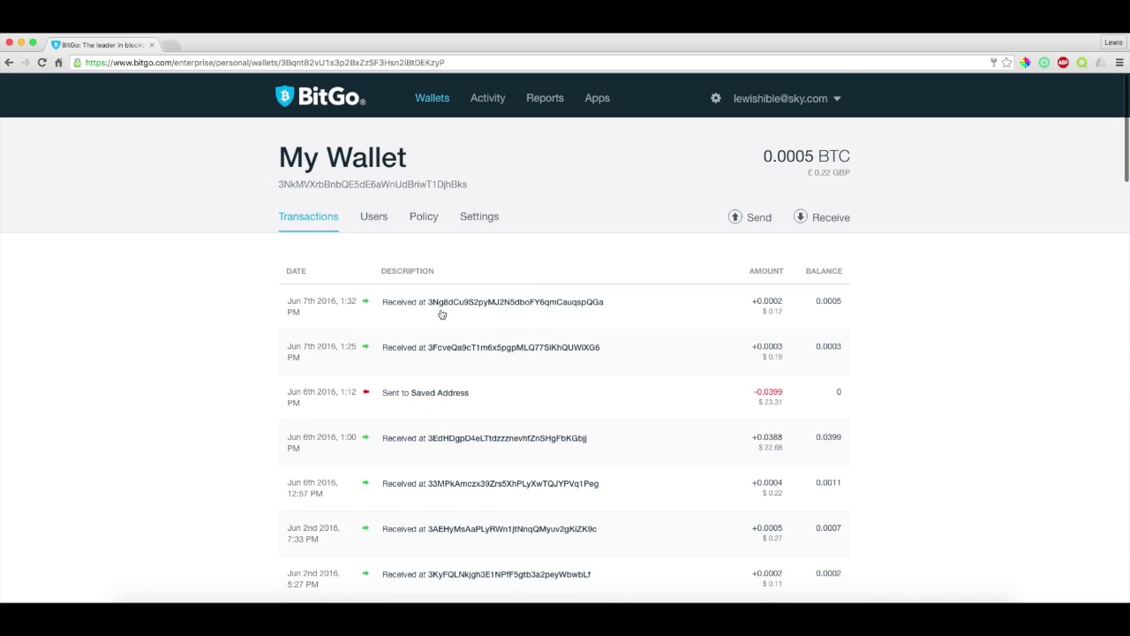
- Check the blockchain details and confirmations of the payment received on Jun 7th 2016 at 1:32 PM, and close them
click(581, 312)
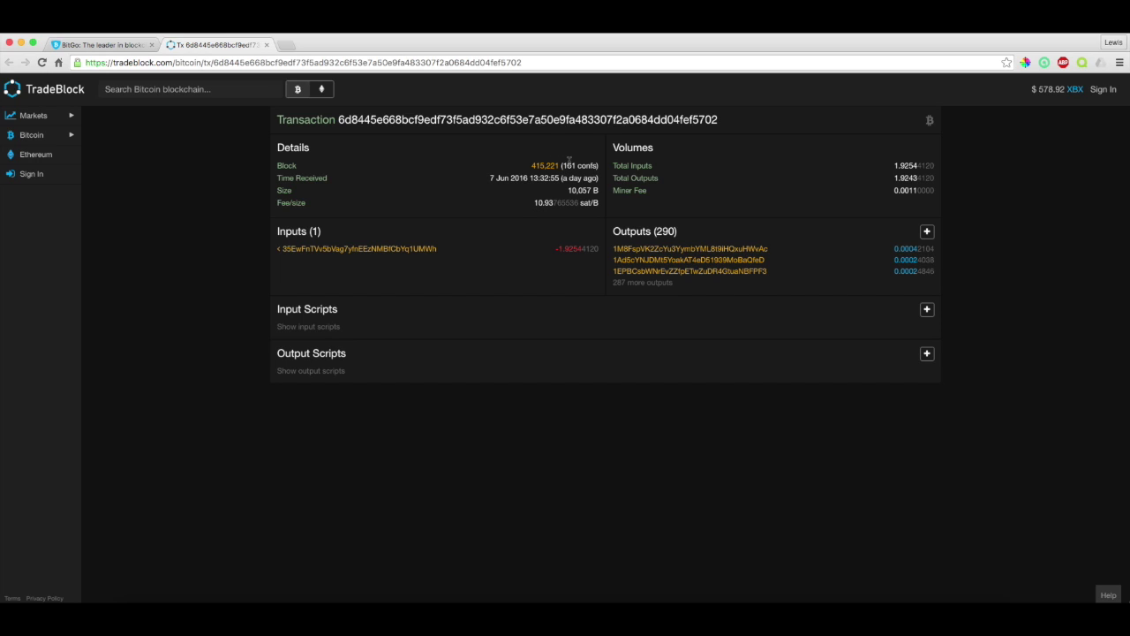
drag(566, 165, 574, 165)
click(569, 166)
click(266, 46)
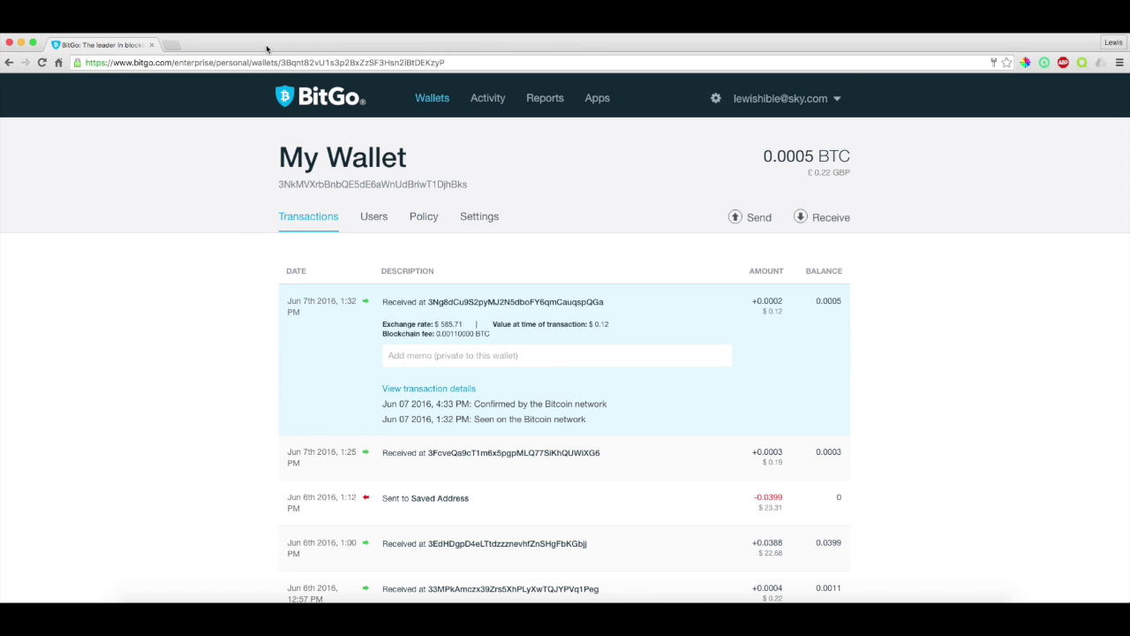
- Check the blockchain details of the payment received on May 24th 2016 at 12:24 AM, and close them
click(613, 297)
scroll(613, 305, down, 4)
scroll(550, 362, down, 15)
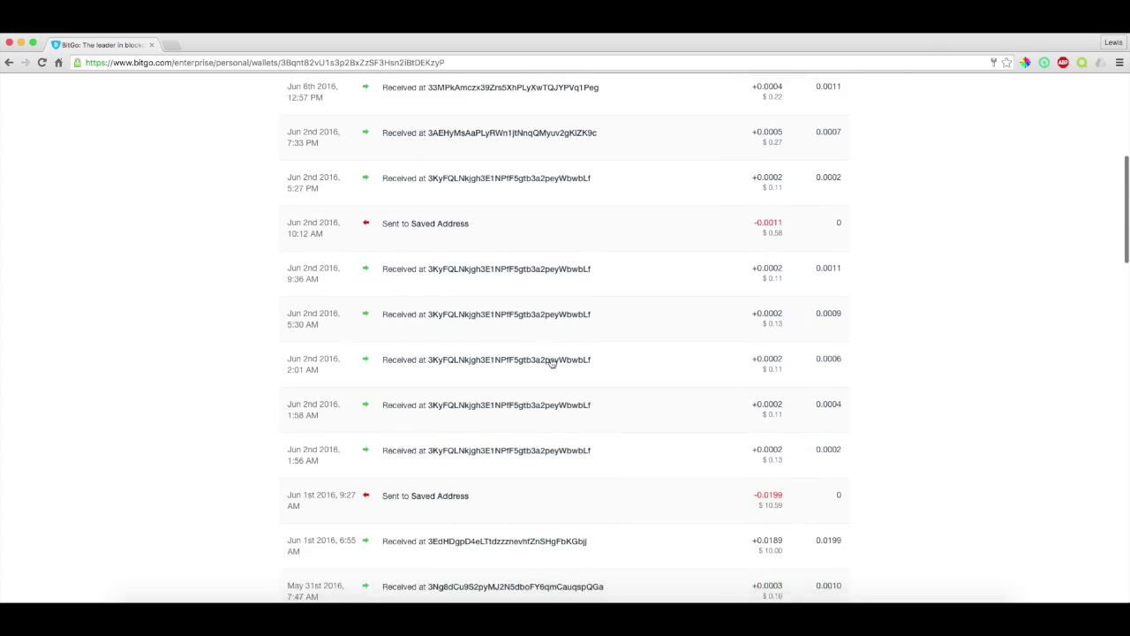
click(536, 331)
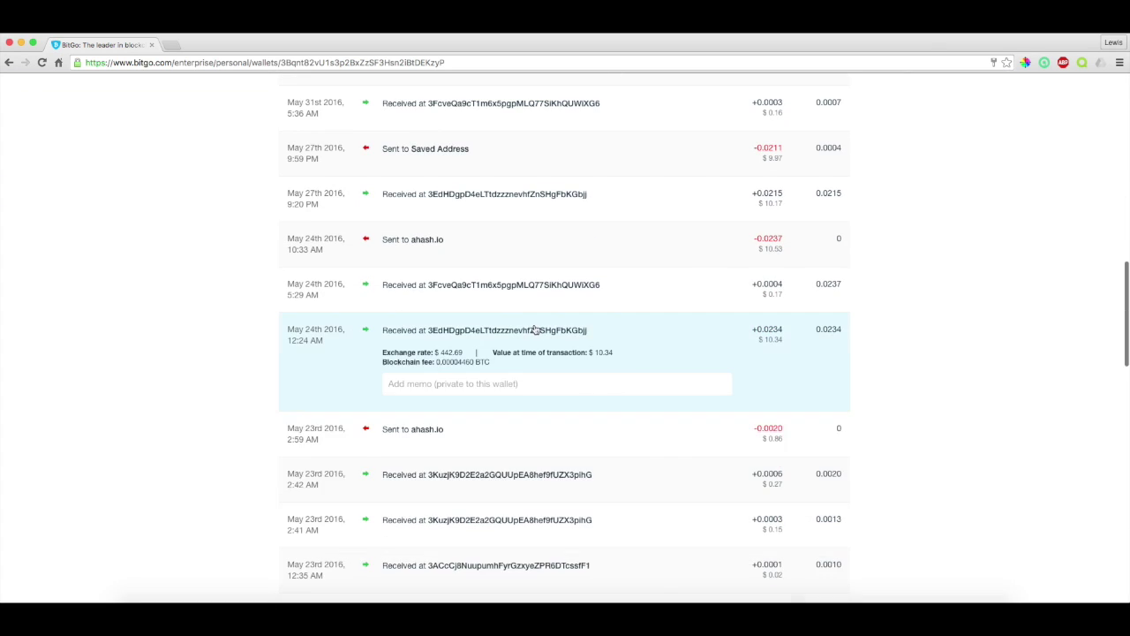
click(455, 417)
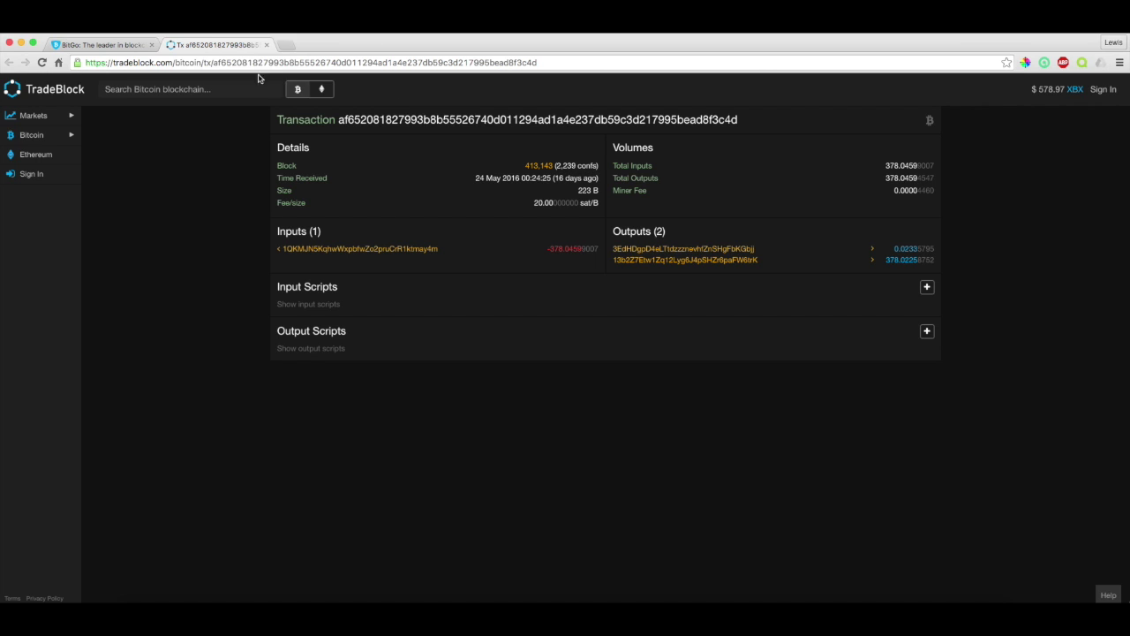
click(265, 44)
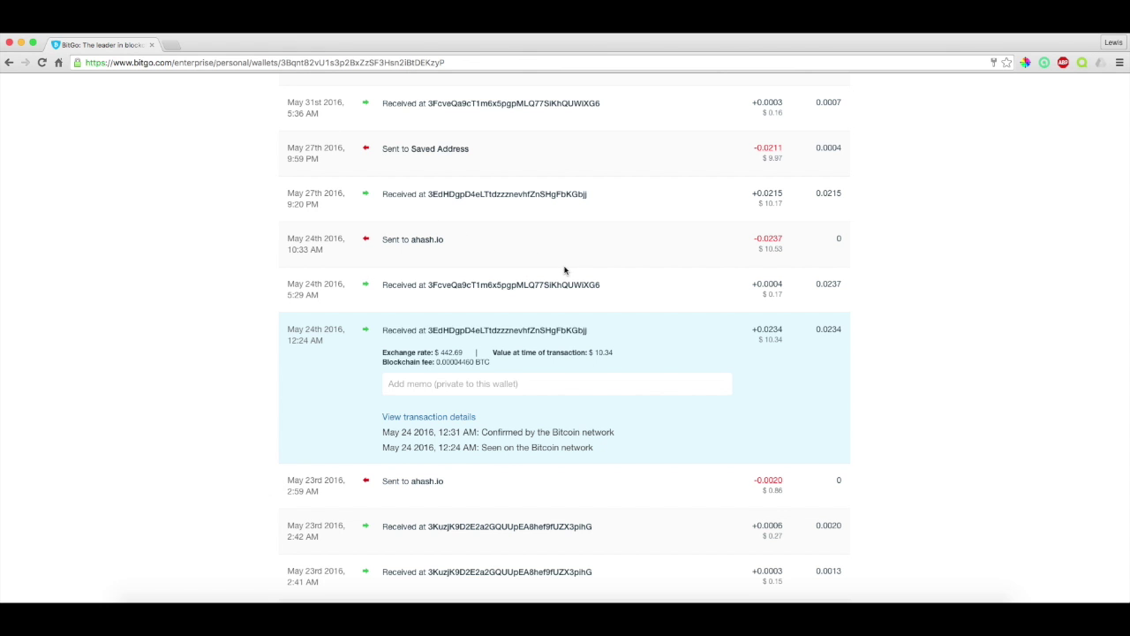
- Open the Send form for My Wallet, highlight the wallet's own address and go to the recipient field
scroll(606, 285, up, 15)
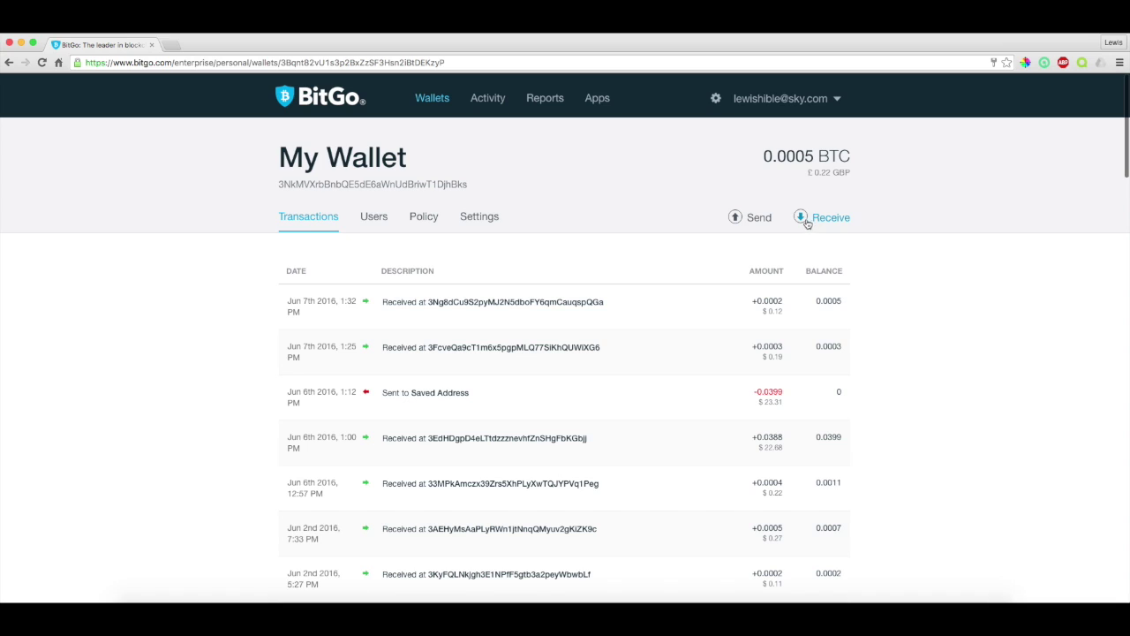
click(759, 218)
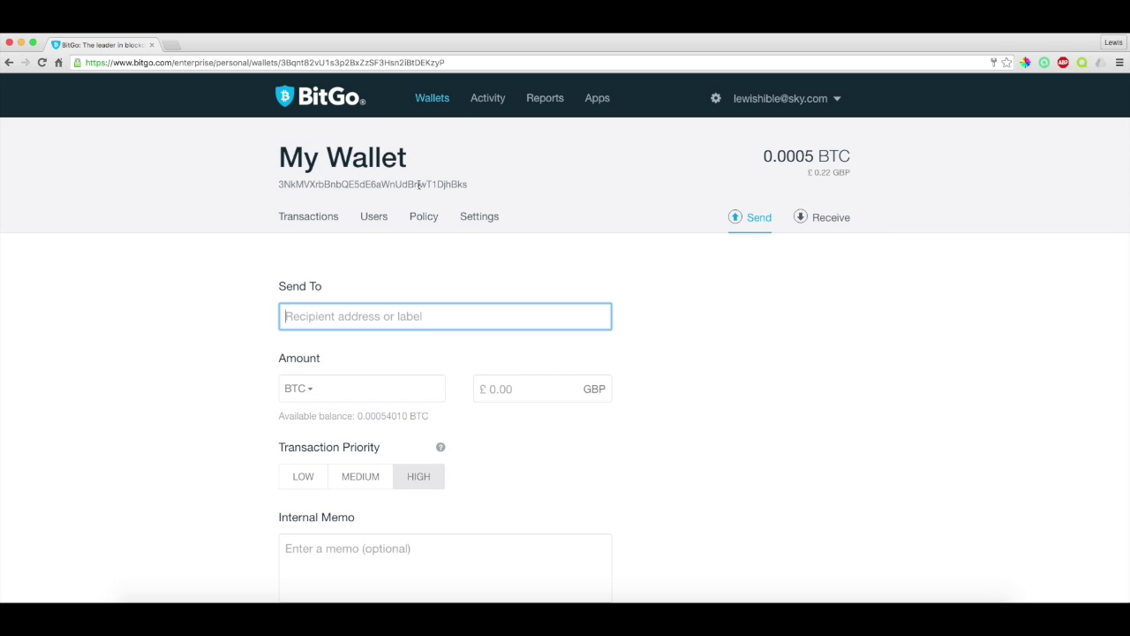
double_click(418, 185)
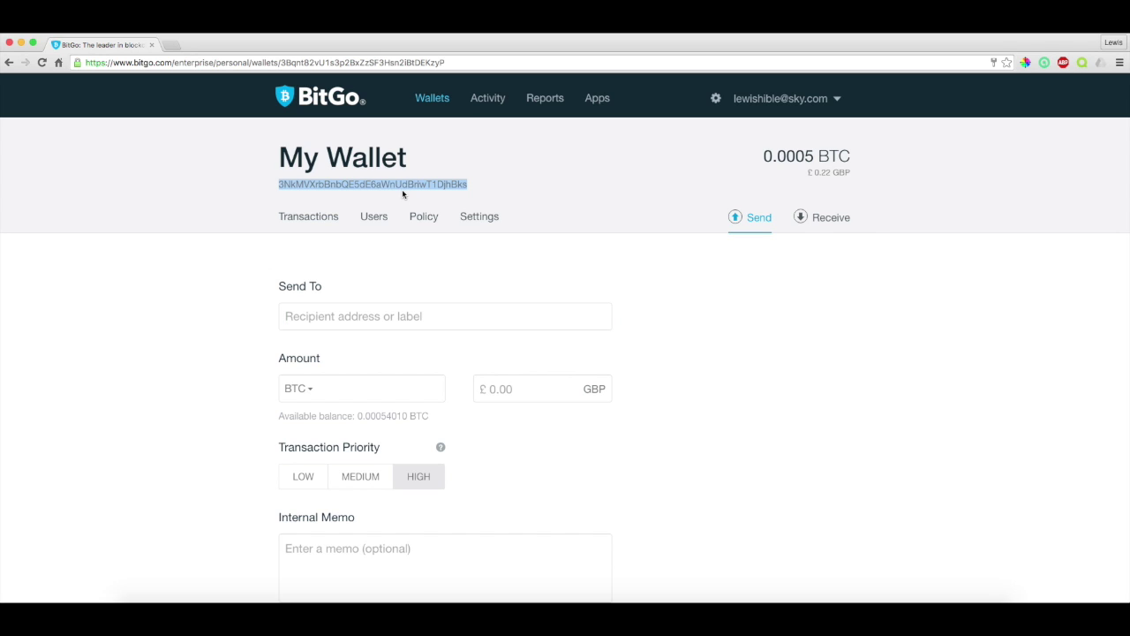
click(406, 316)
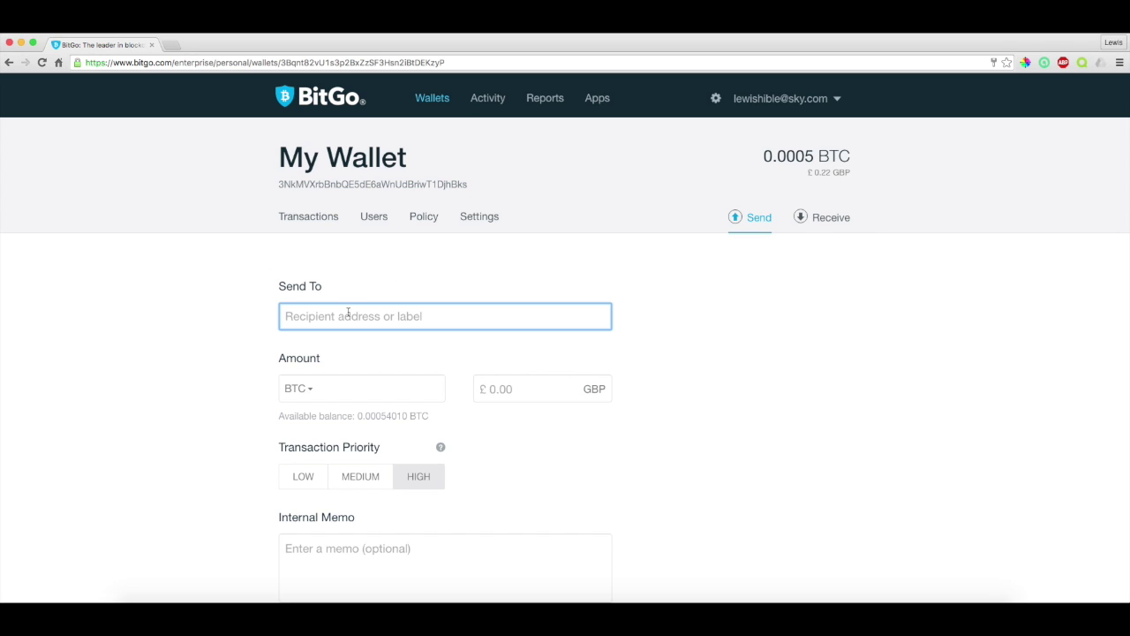
- Enter a trial amount of 1 BTC in the Send form to preview its GBP equivalent, and clear the amount
scroll(431, 322, down, 1)
click(404, 366)
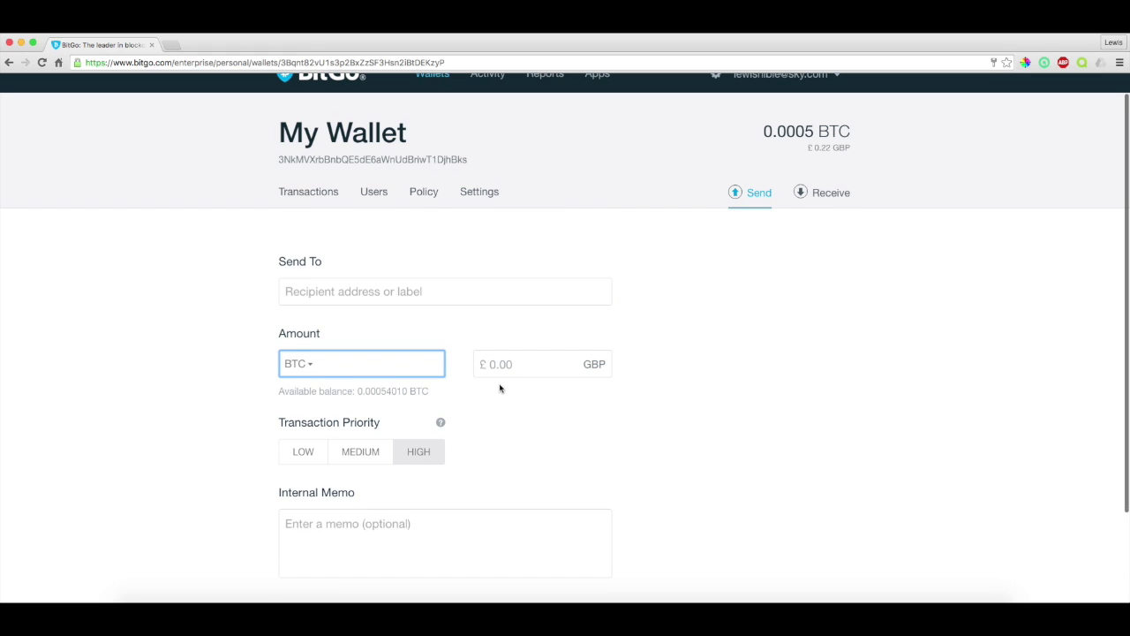
text(1)
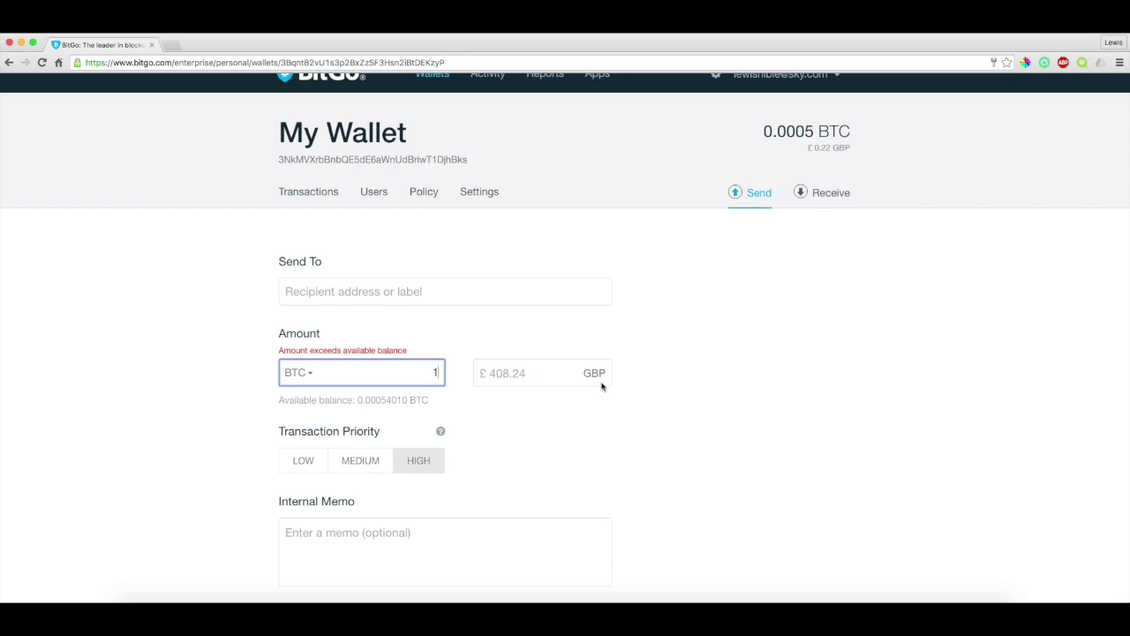
scroll(694, 235, up, 1)
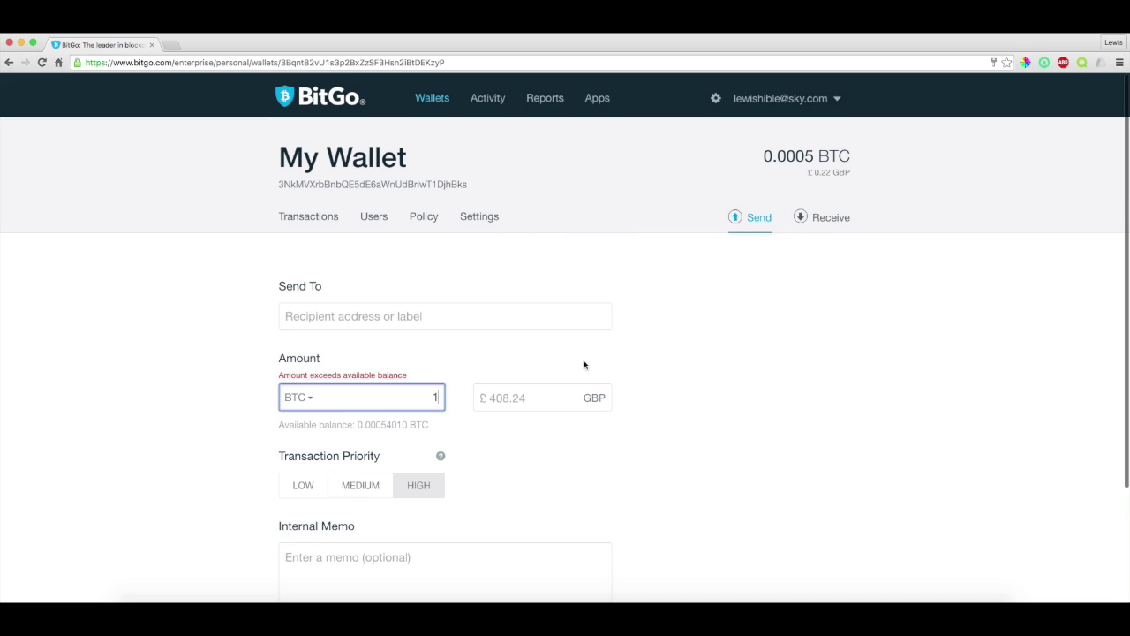
scroll(584, 364, down, 2)
click(668, 439)
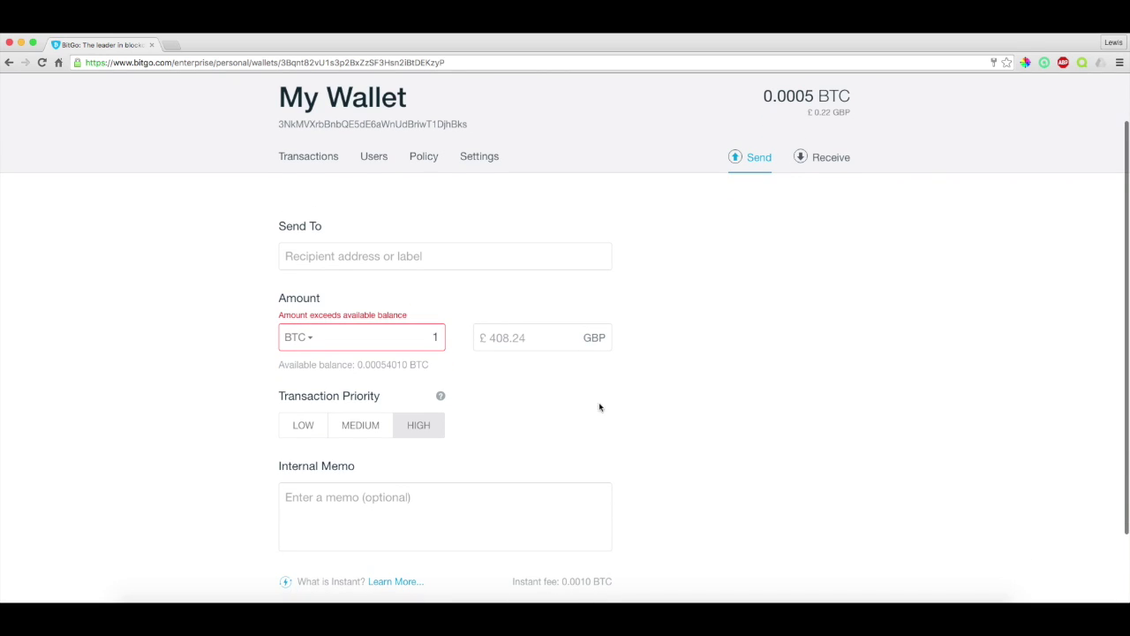
click(440, 340)
key(BackSpace)
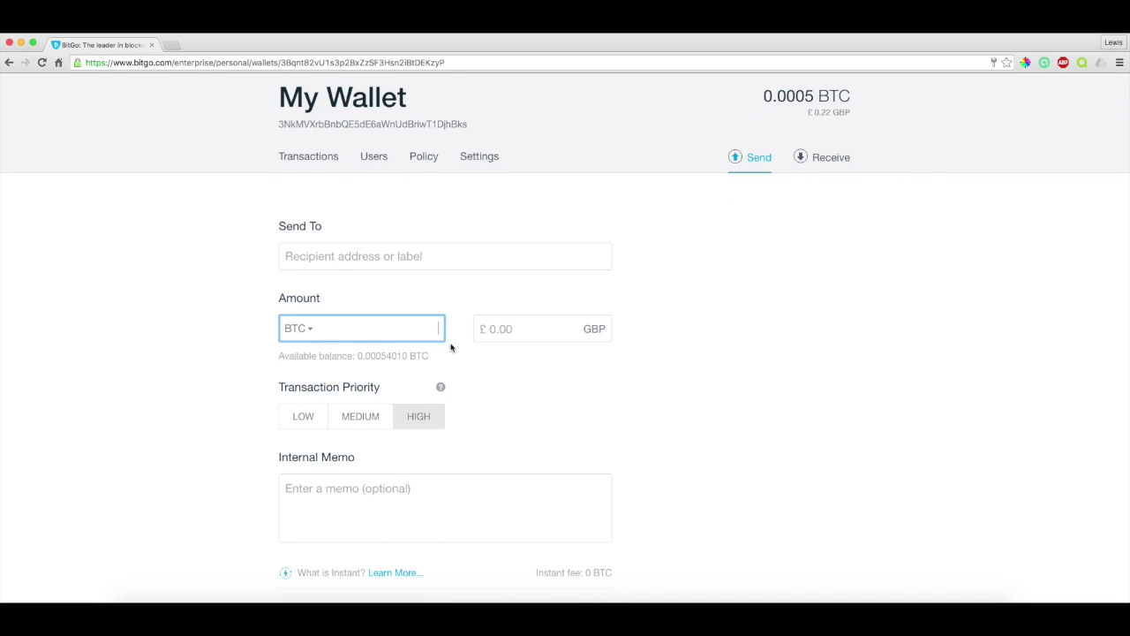
- Examine the Send form's transaction priority, internal memo, Instant Send and Send options
click(508, 415)
scroll(477, 406, down, 3)
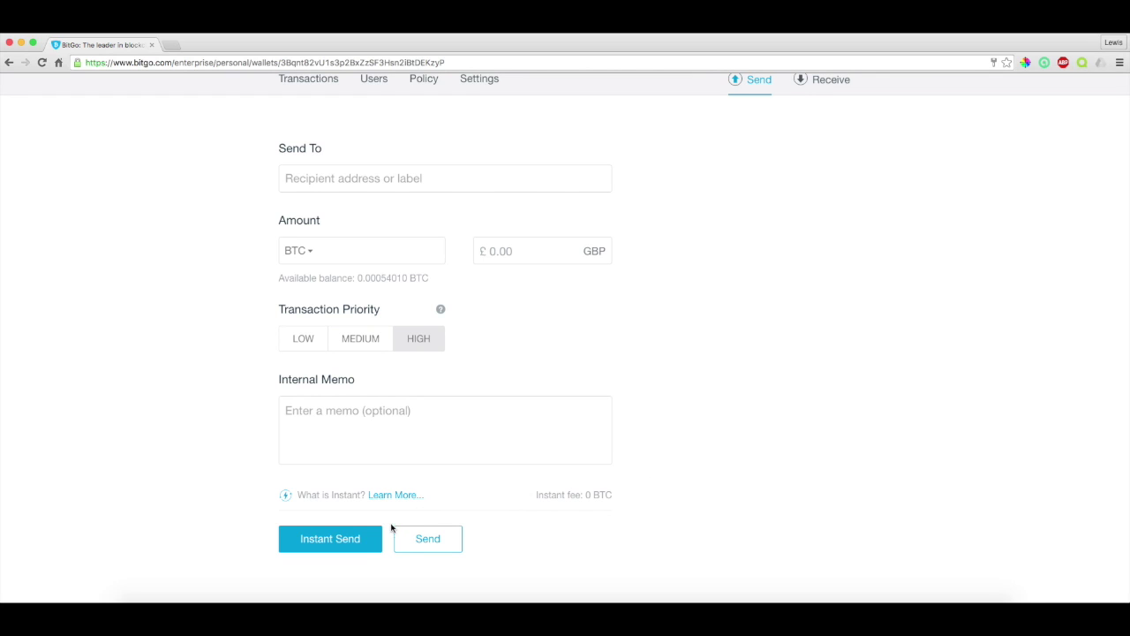
scroll(779, 508, up, 1)
scroll(779, 508, up, 3)
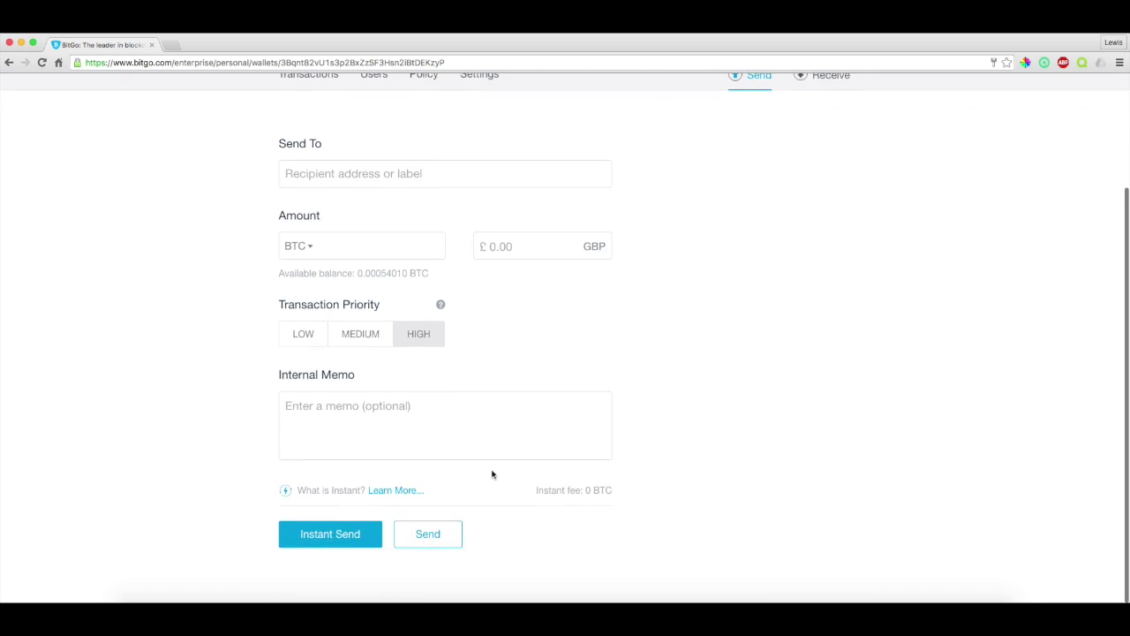
scroll(781, 449, up, 3)
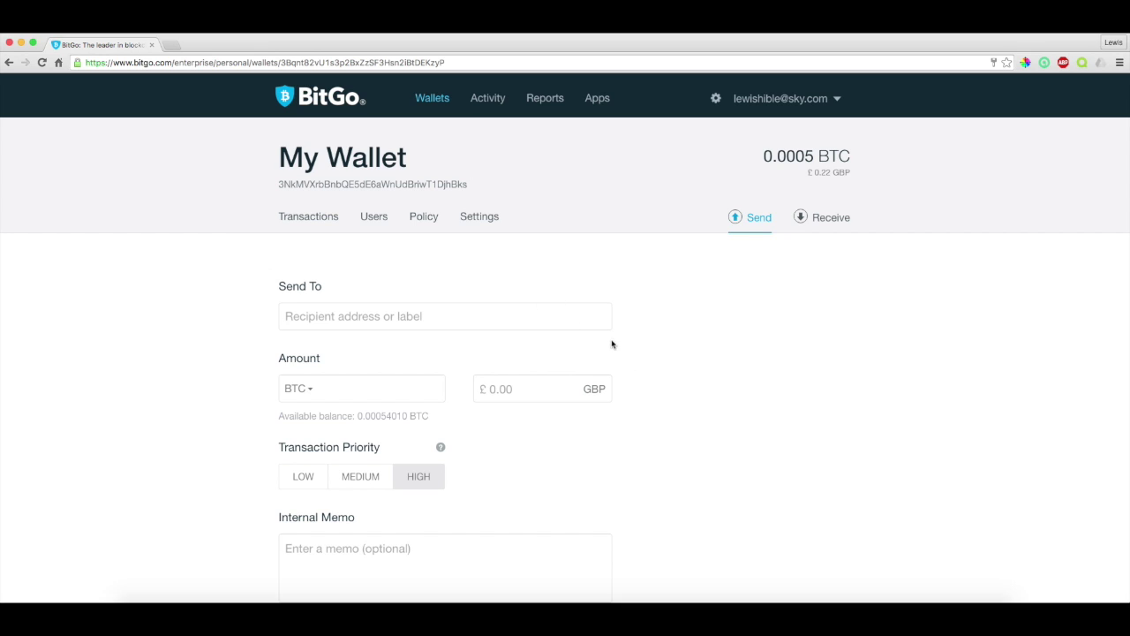
- Open the Receive page of My Wallet, enlarge the current receive address's QR code and close it
click(433, 112)
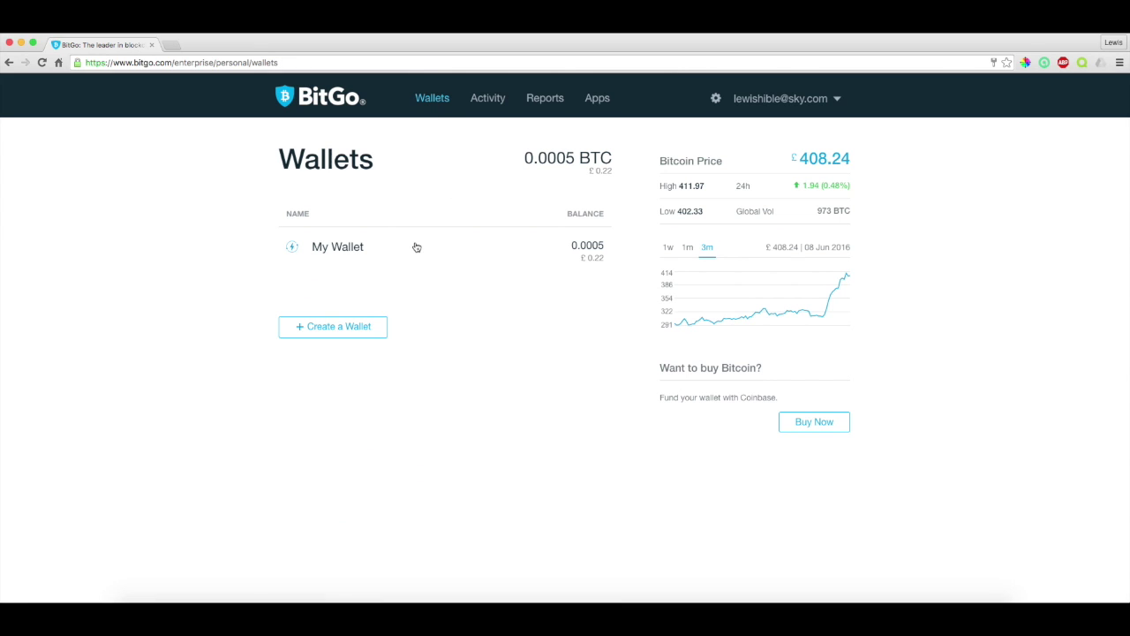
click(416, 247)
click(818, 218)
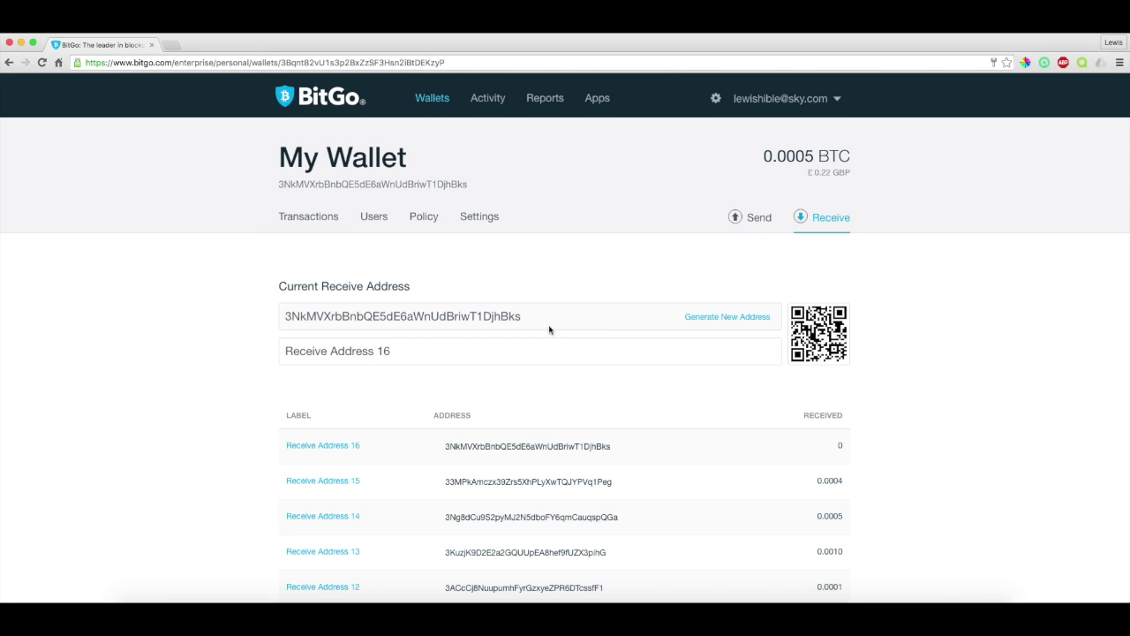
click(810, 335)
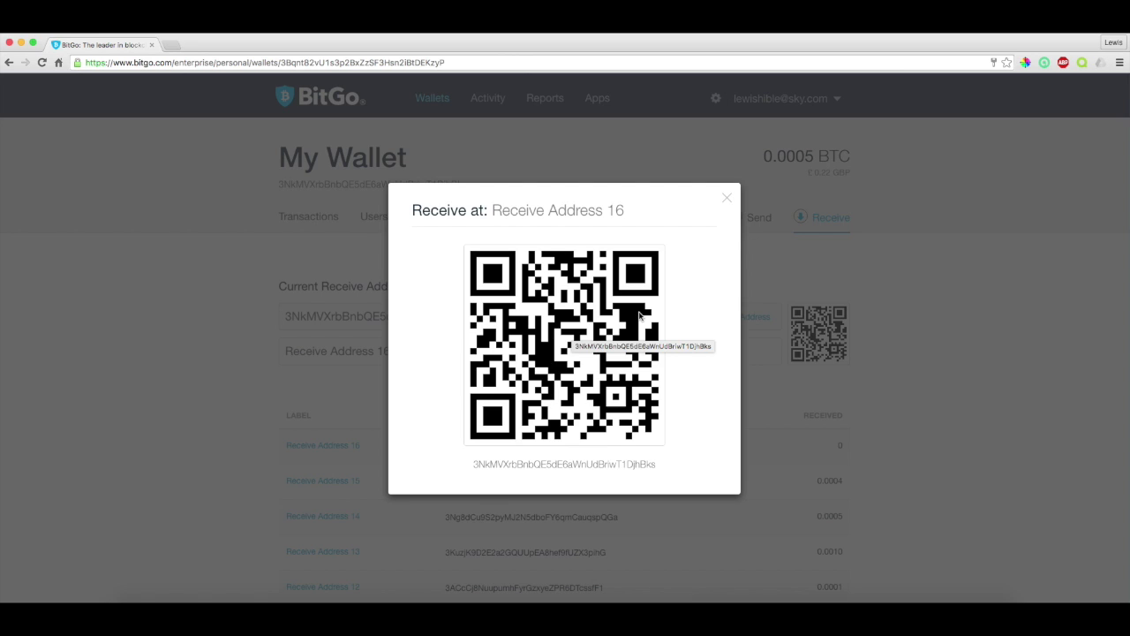
click(728, 199)
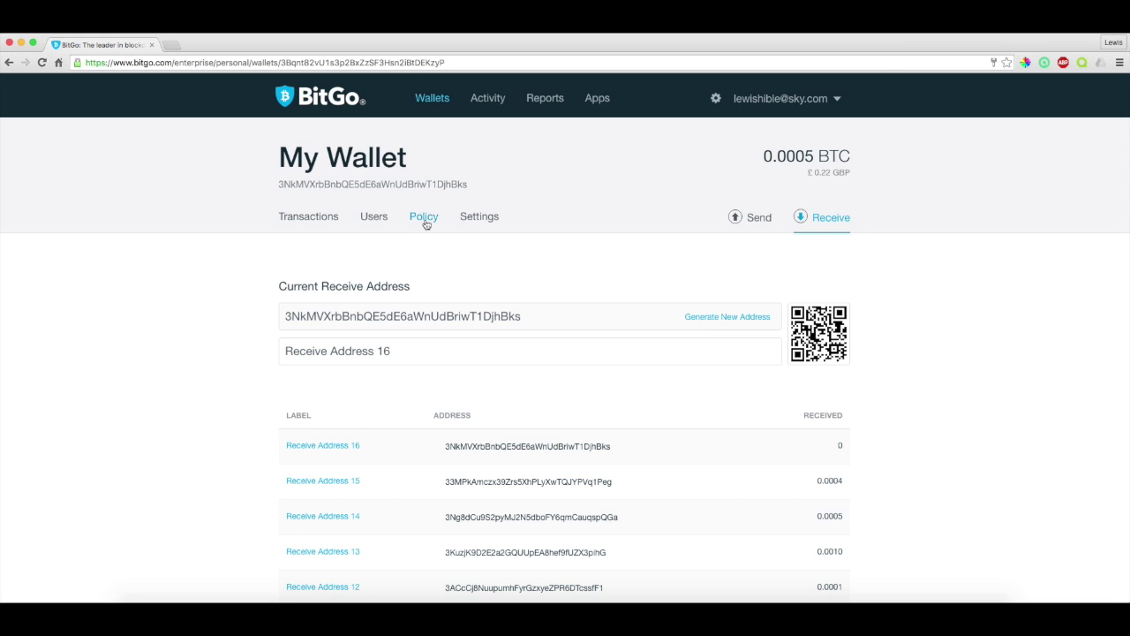
- Review the list of all receive addresses generated for My Wallet and the amounts received
scroll(515, 322, down, 5)
scroll(515, 323, down, 2)
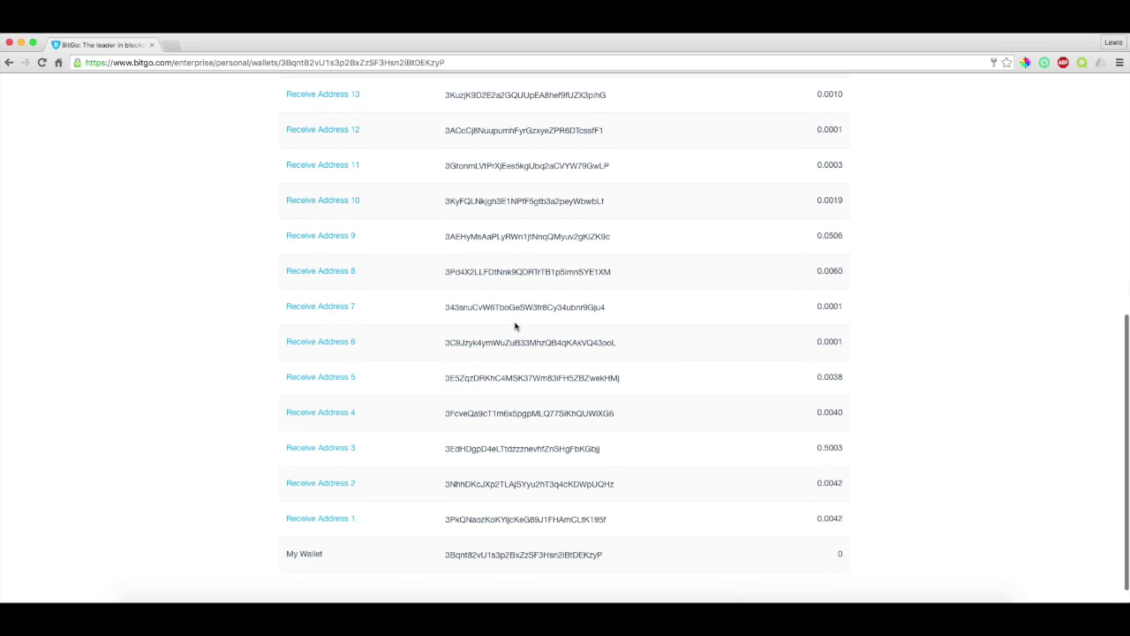
scroll(520, 318, up, 8)
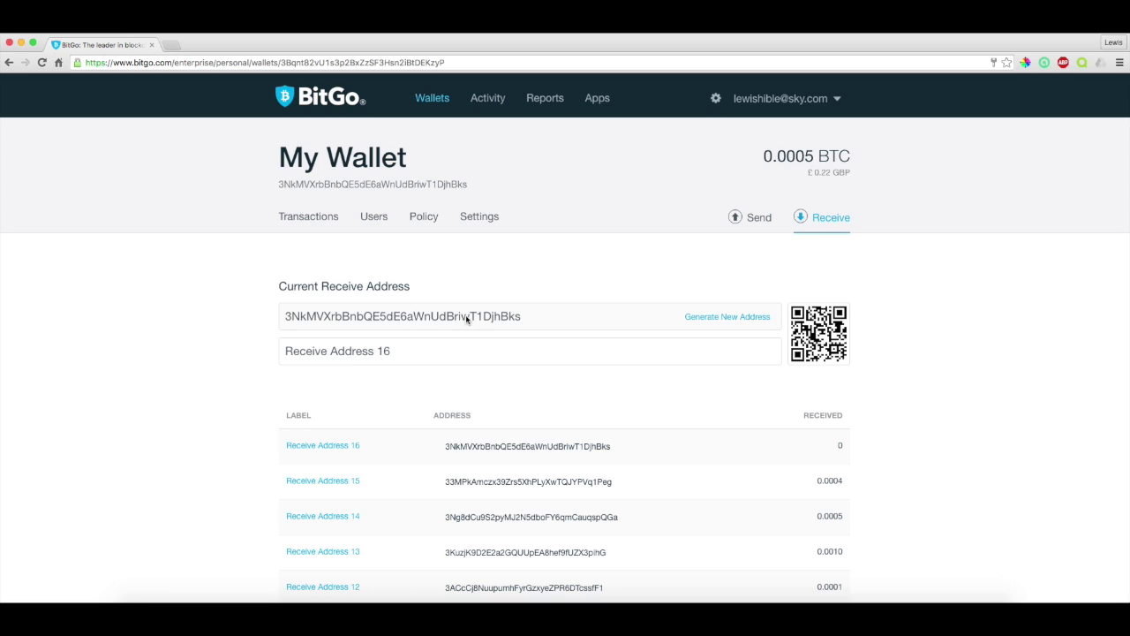
- View the available BitGo Apps from the wallets overview and return to the overview
click(423, 105)
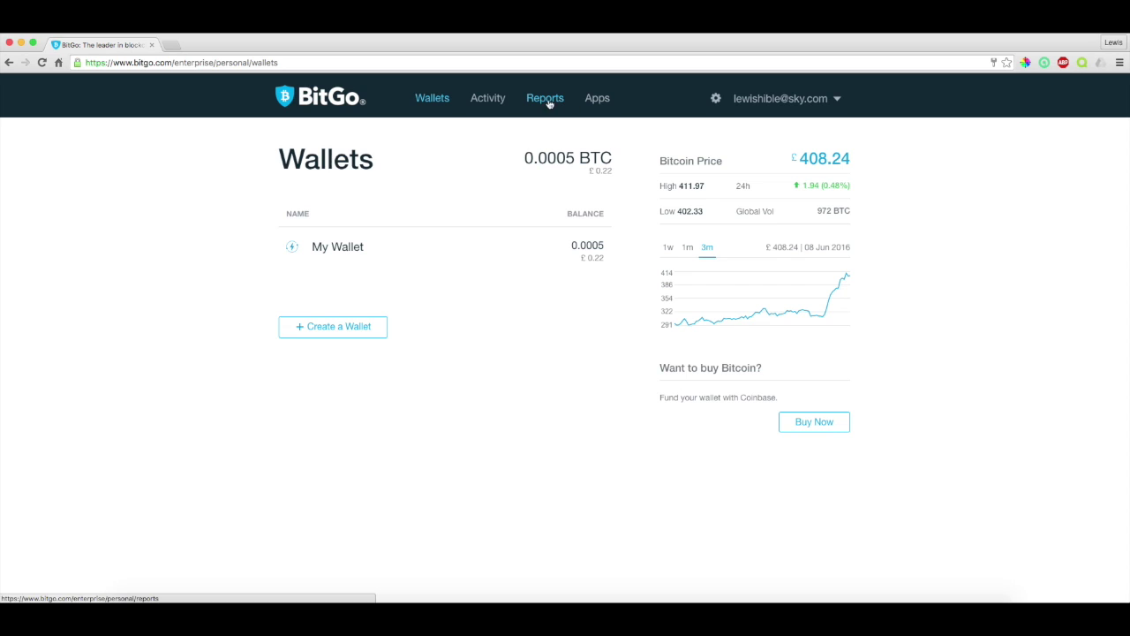
click(593, 99)
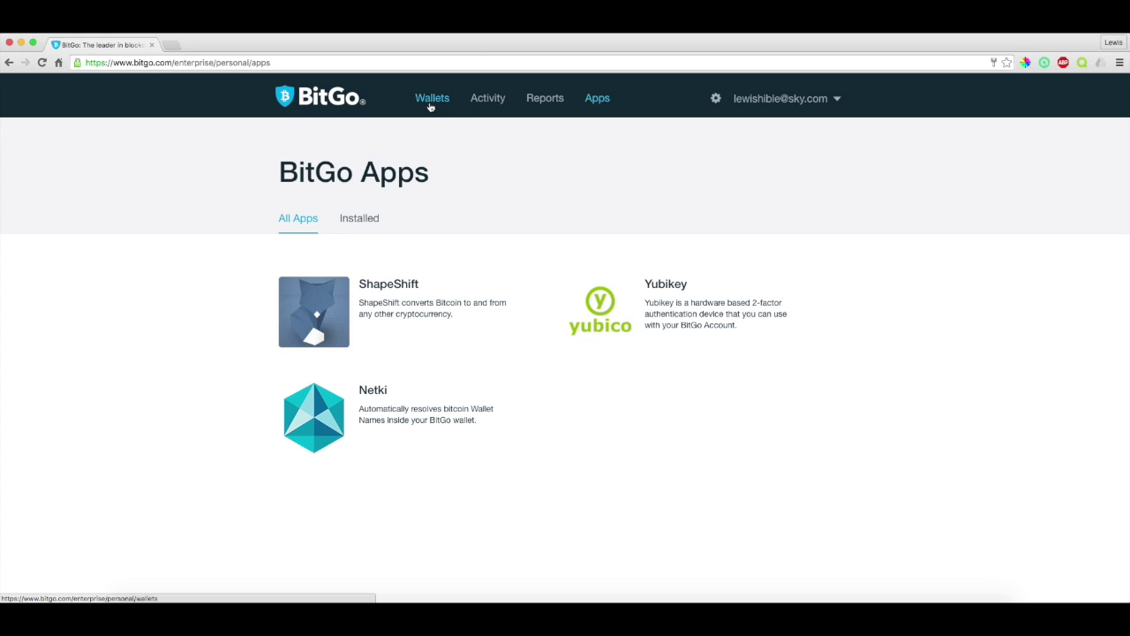
click(431, 104)
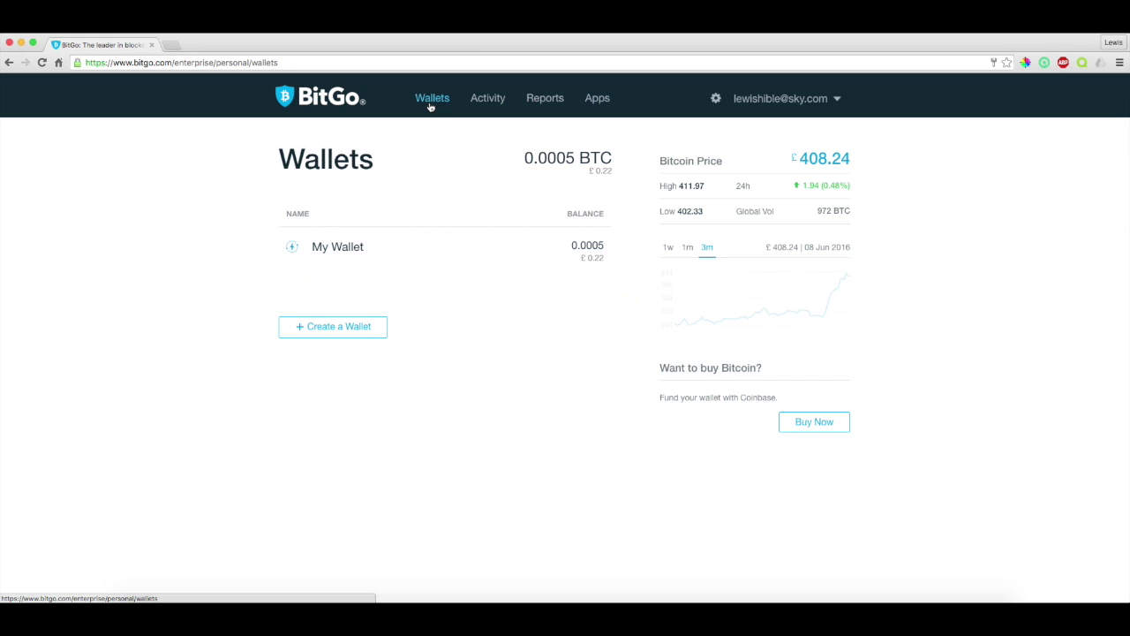